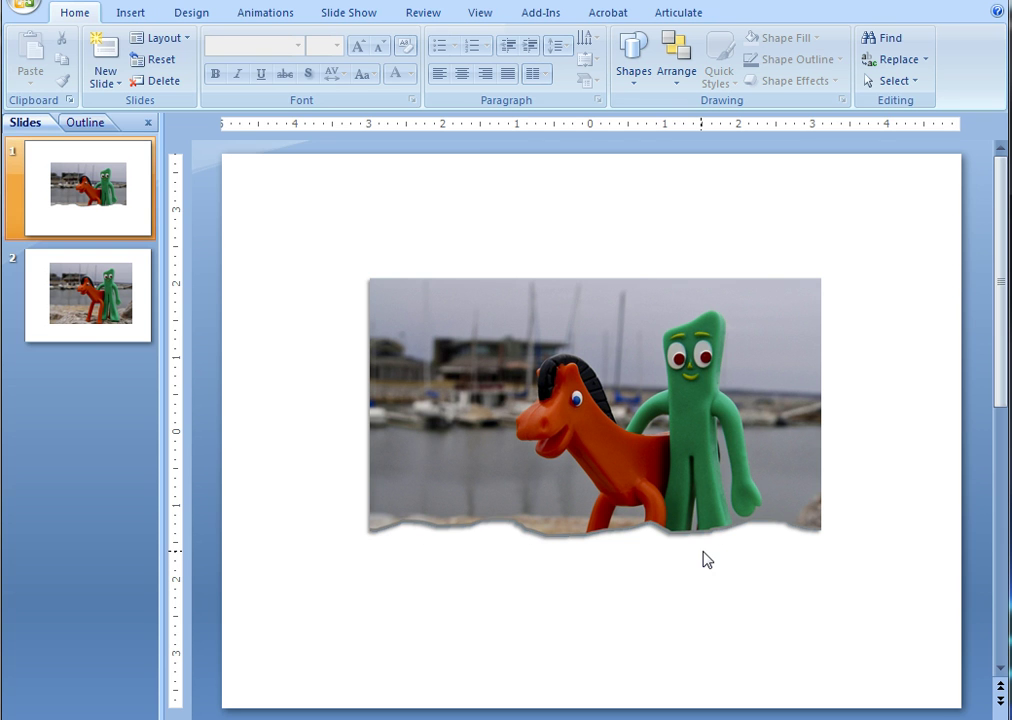
- Go to slide 2 with the uncut Gumby and Pokey photo and pick the Freeform shape tool
click(62, 343)
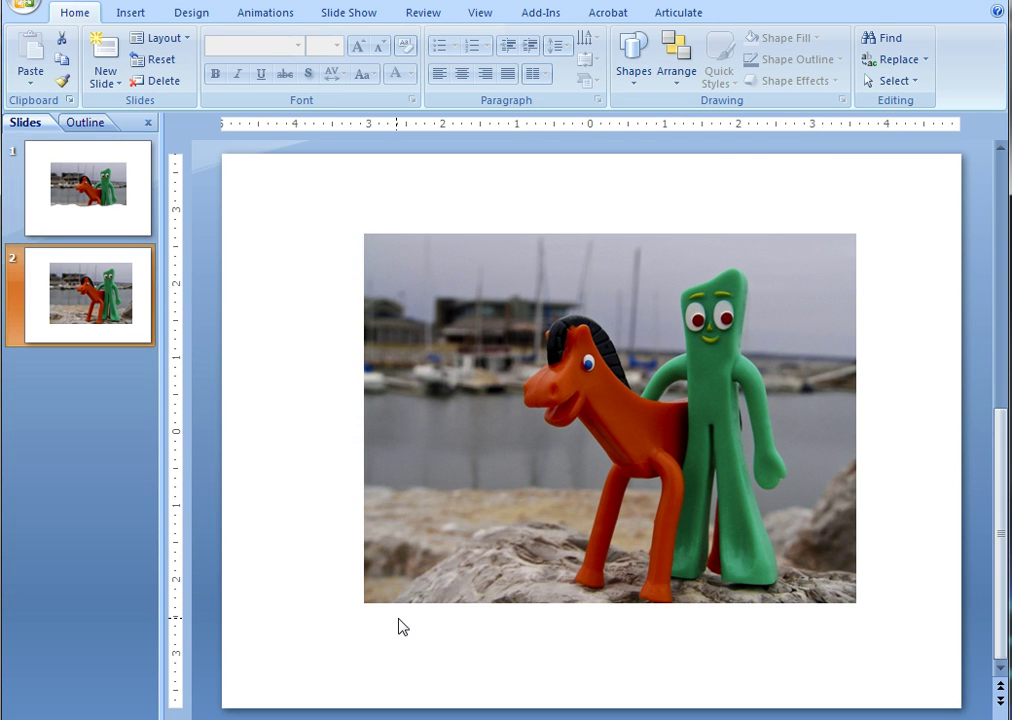
click(630, 72)
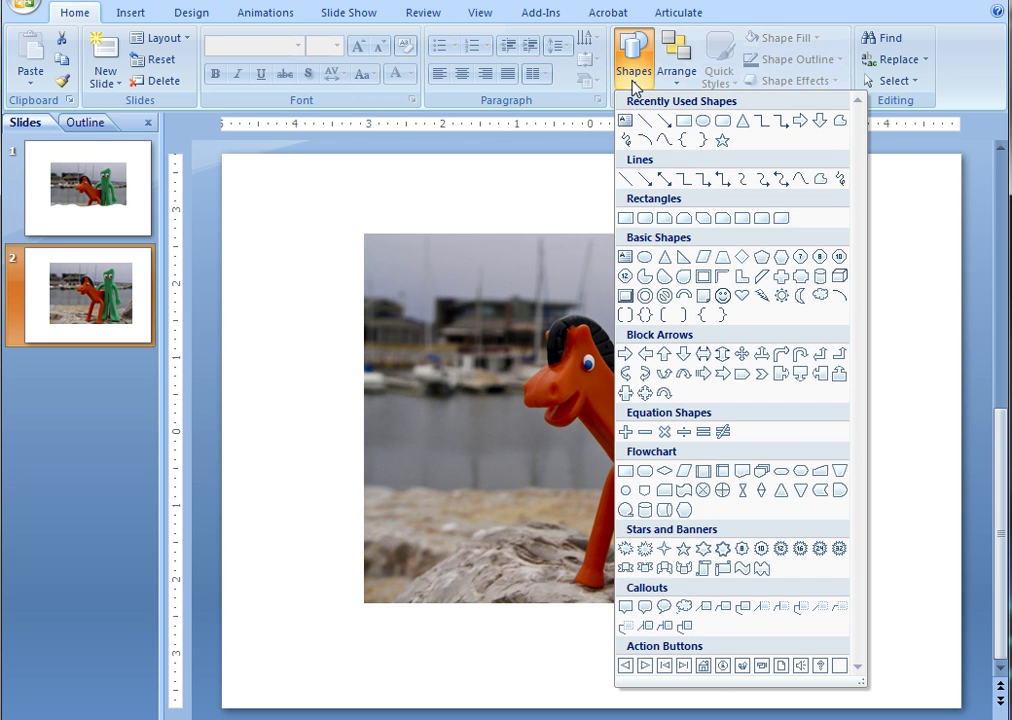
click(821, 181)
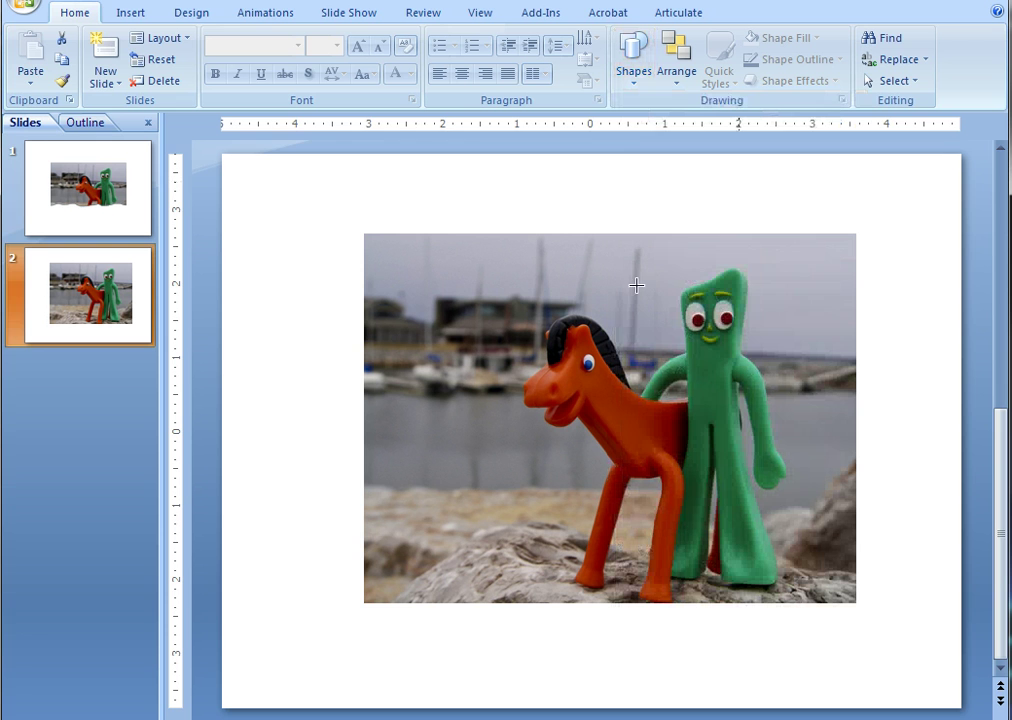
- Draw a closed freeform shape with a wavy top edge across the photo's bottom strip
click(341, 553)
mouse_move(372, 541)
mouse_down()
mouse_move(473, 550)
mouse_move(520, 541)
mouse_move(555, 550)
mouse_move(508, 545)
mouse_move(637, 563)
mouse_move(734, 549)
mouse_move(814, 565)
mouse_up()
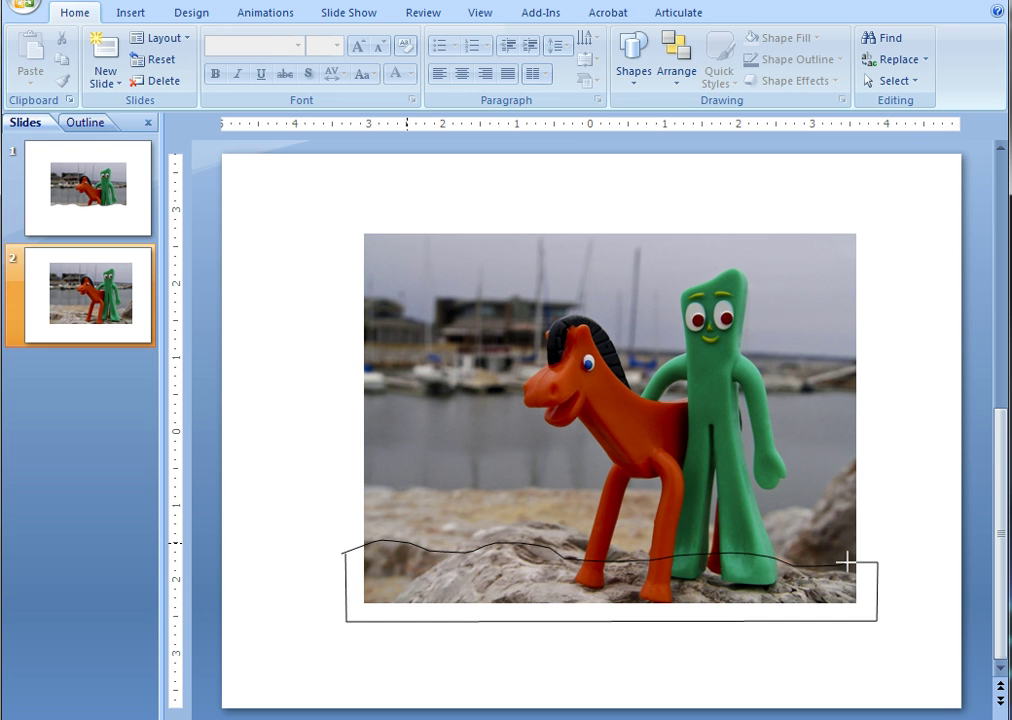
double_click(876, 567)
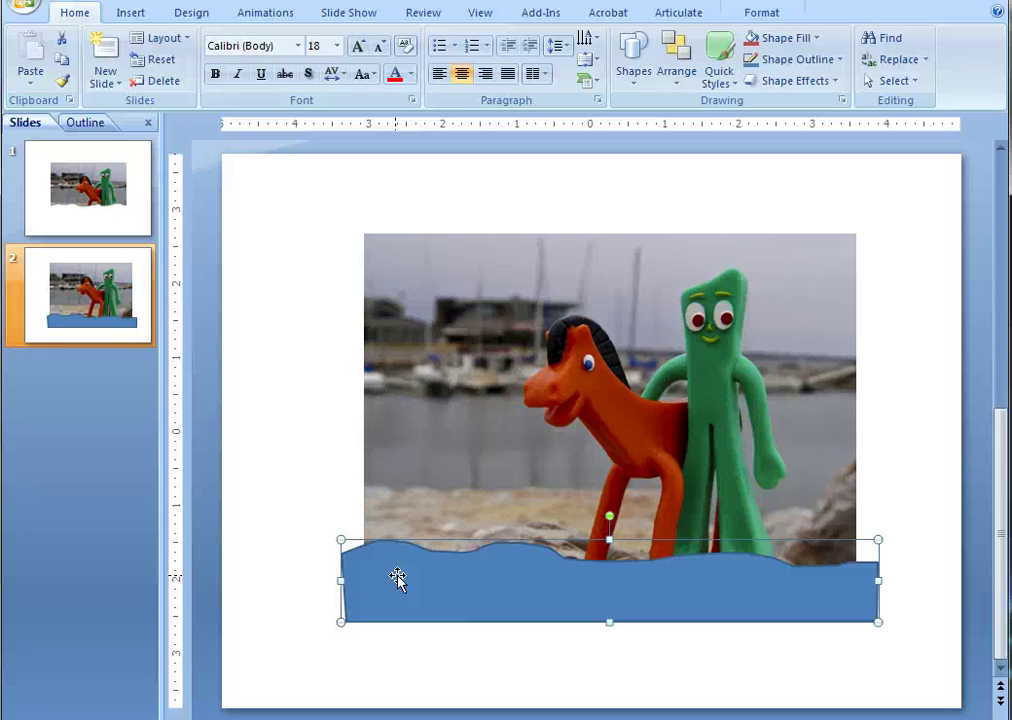
- Set the wave shape's outline colour to Black, Text 1, Lighter 50%
double_click(493, 585)
click(472, 61)
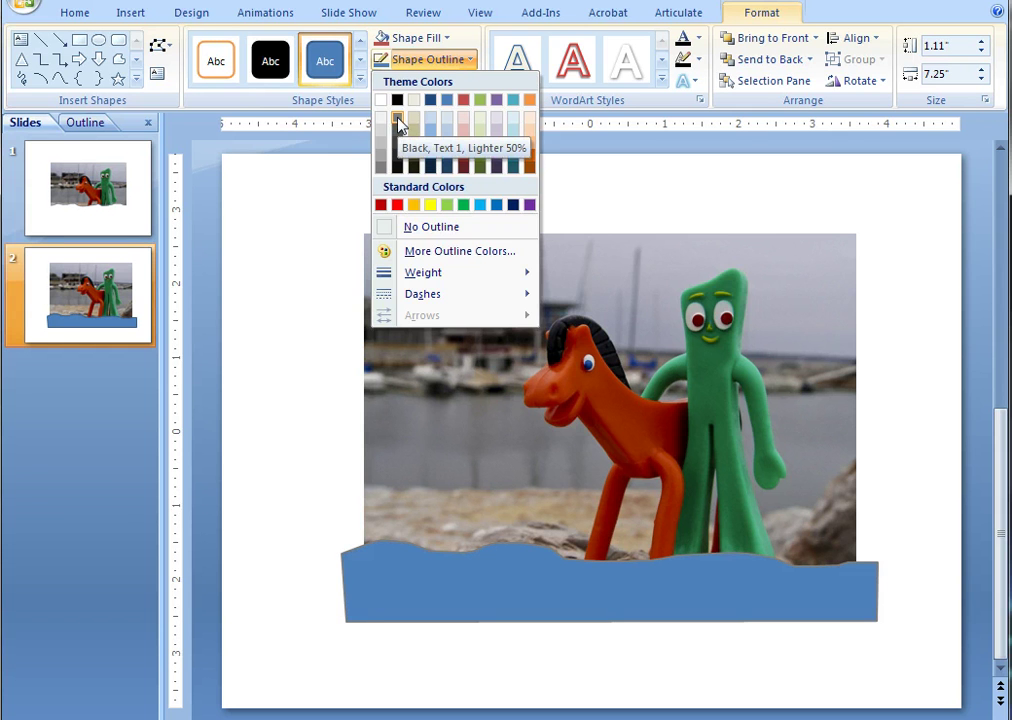
click(398, 122)
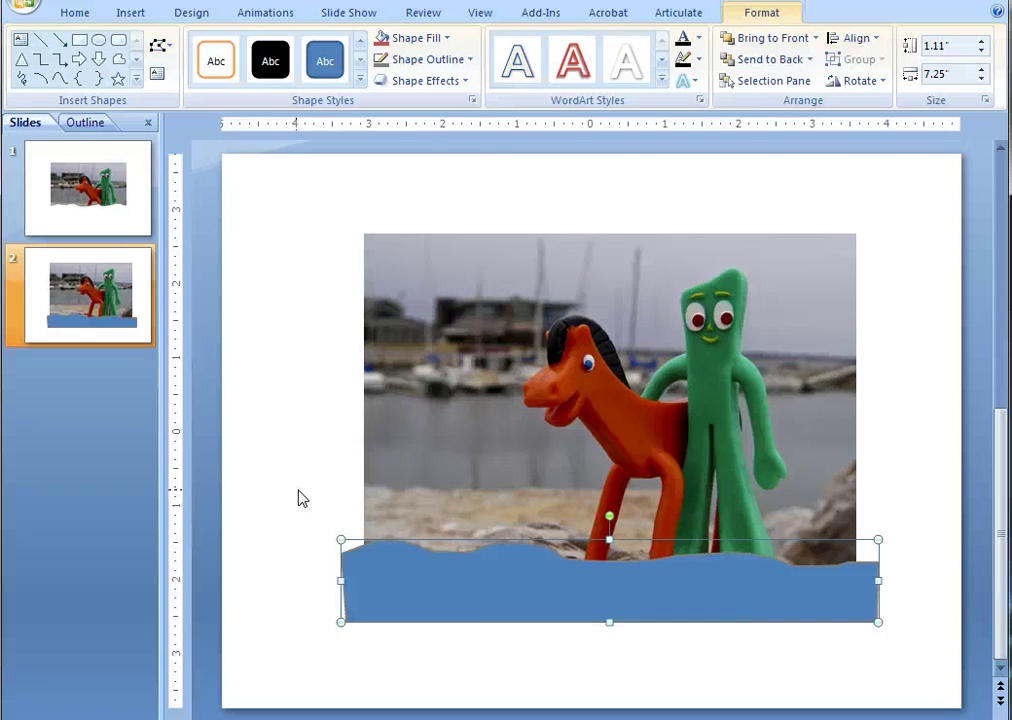
- Cut the photo and wave together and Paste Special them back as one Picture (PNG)
shift+click(542, 456)
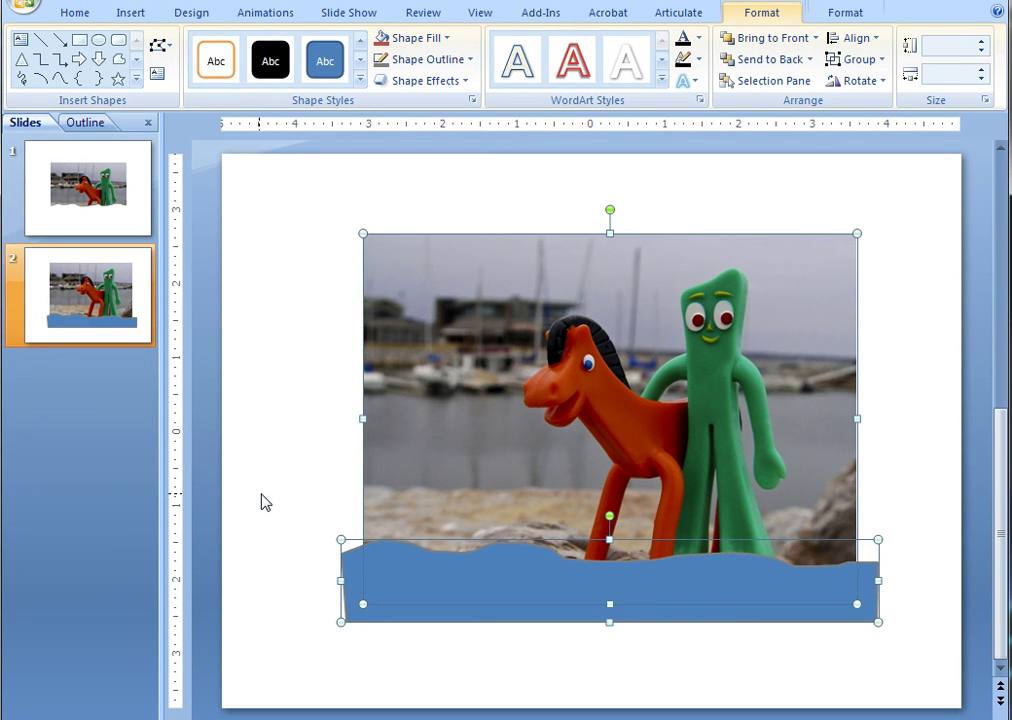
key(Delete)
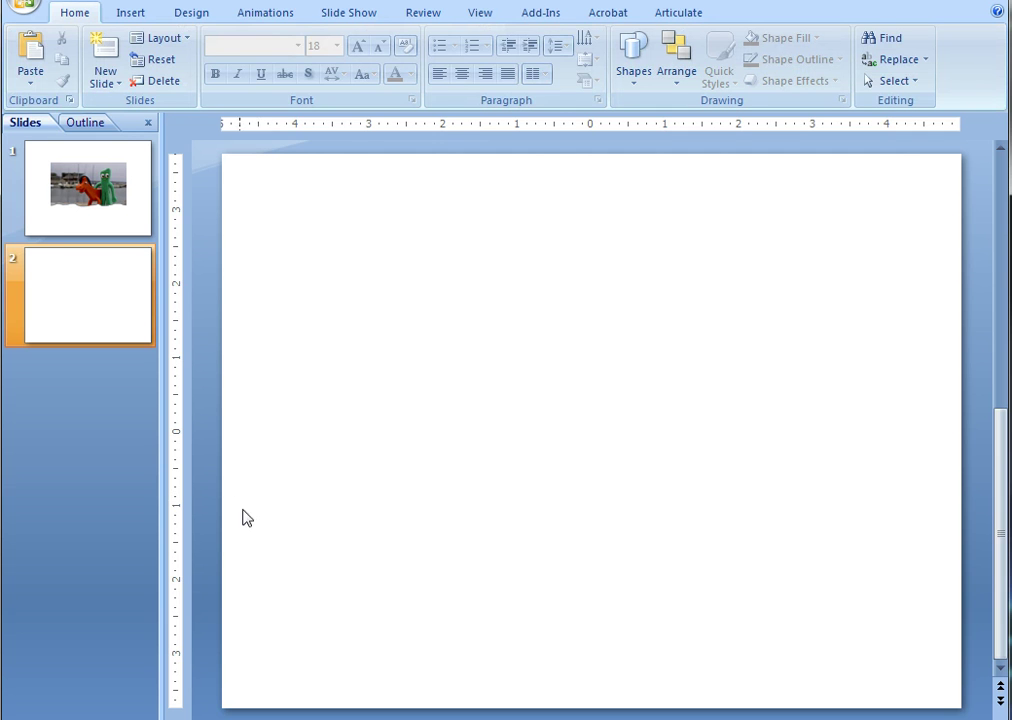
click(33, 90)
click(74, 125)
click(415, 351)
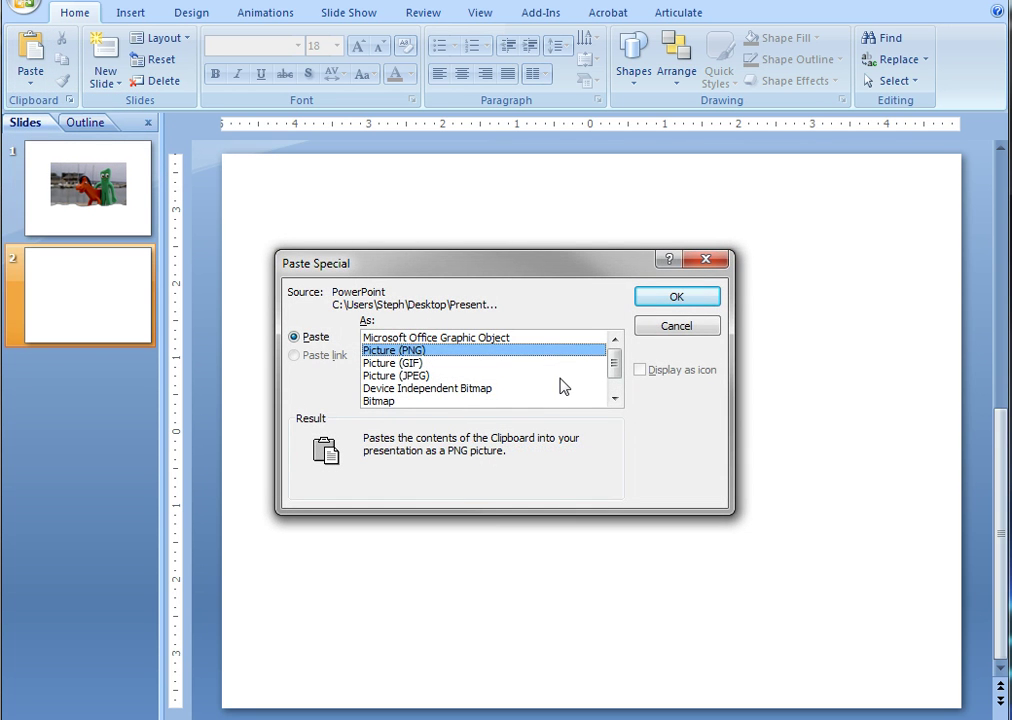
click(676, 297)
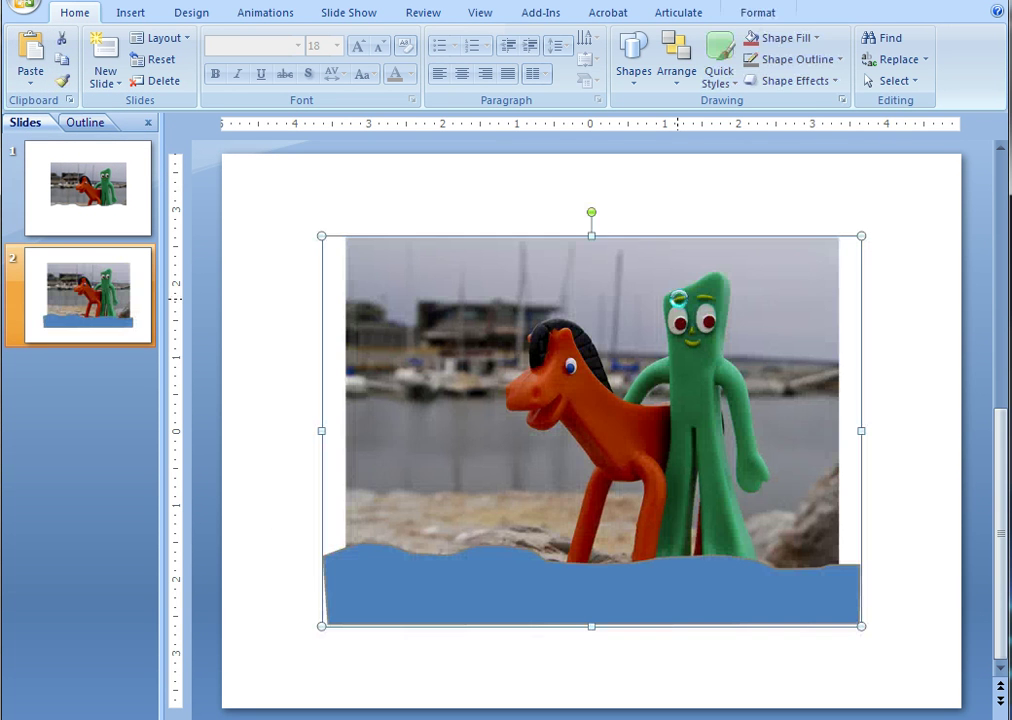
- Use Recolor > Set Transparent Color on the blue wave fill so the photo shows a torn edge
double_click(455, 467)
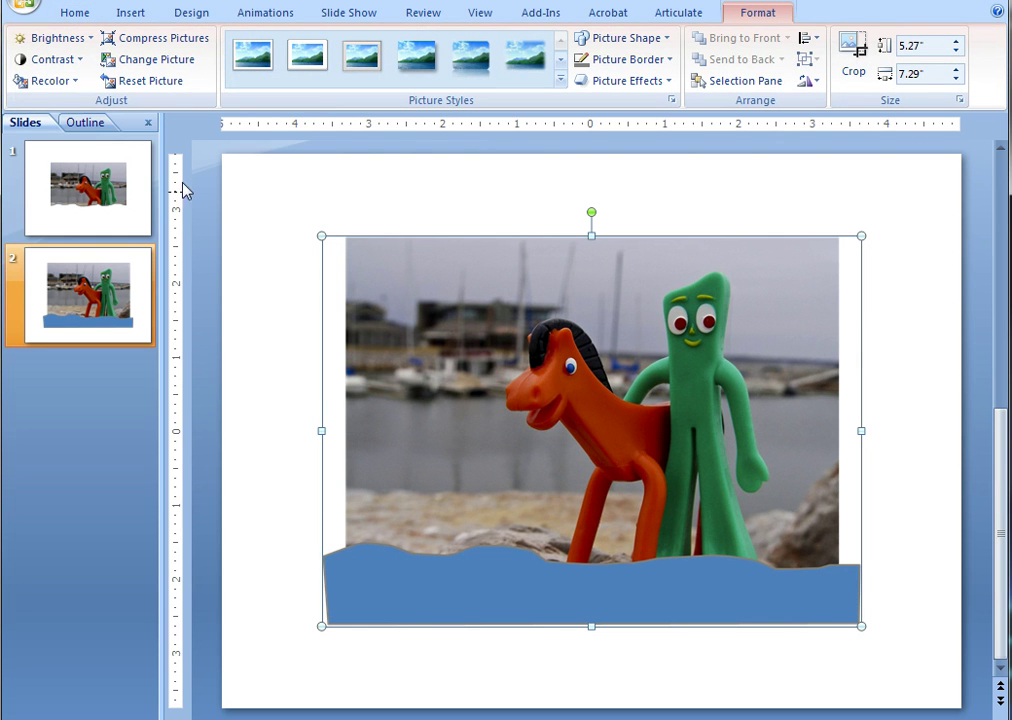
click(68, 81)
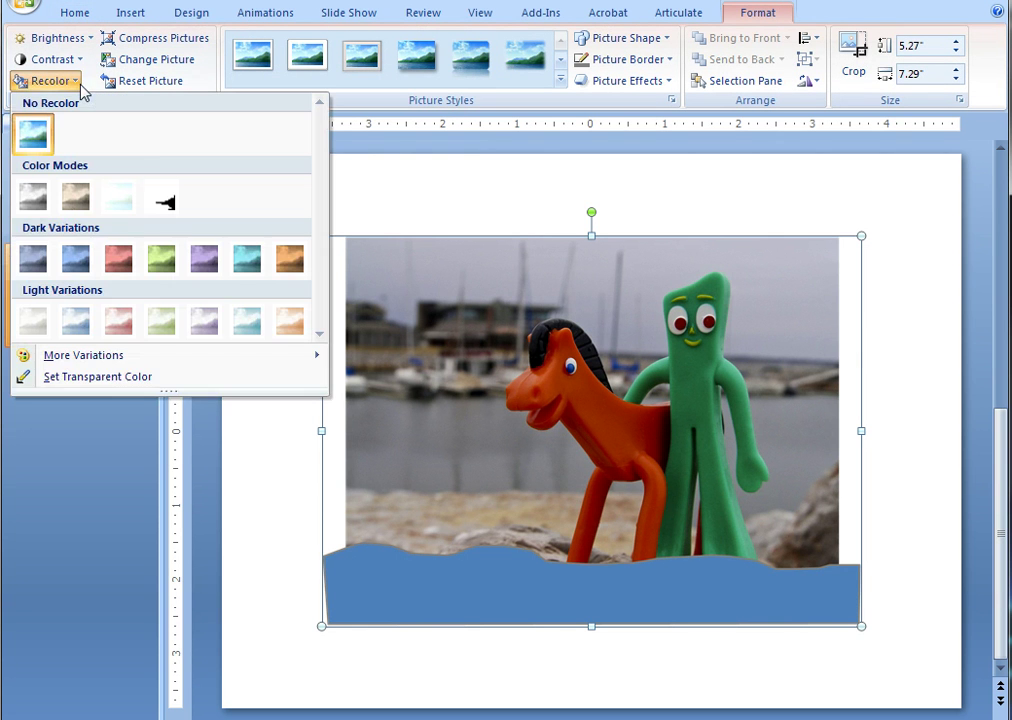
click(57, 380)
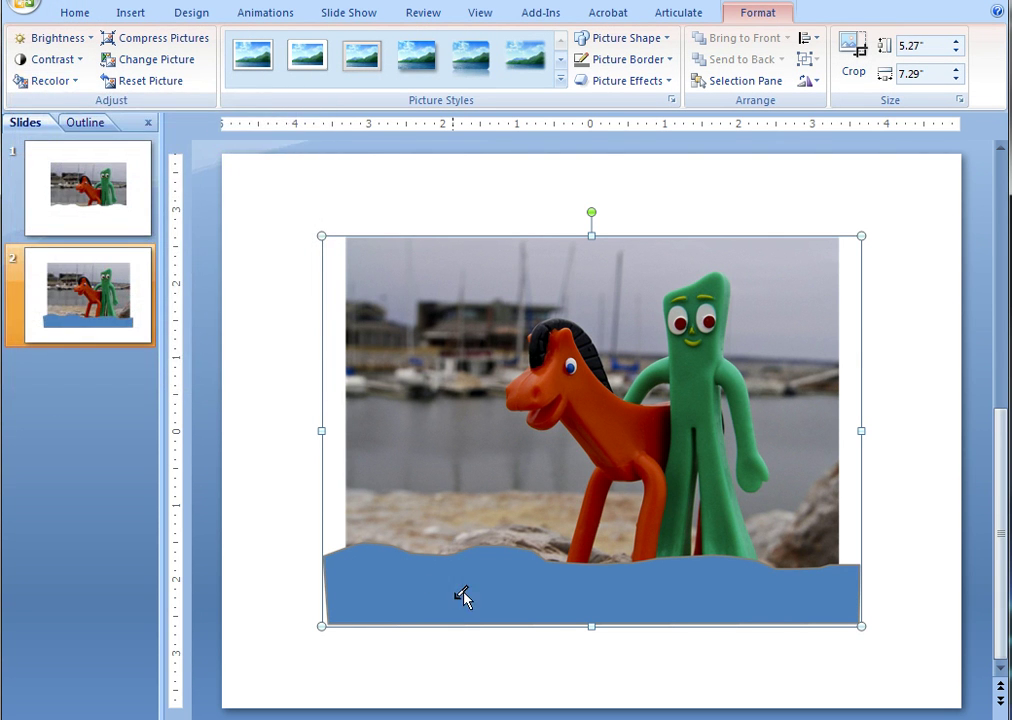
click(534, 594)
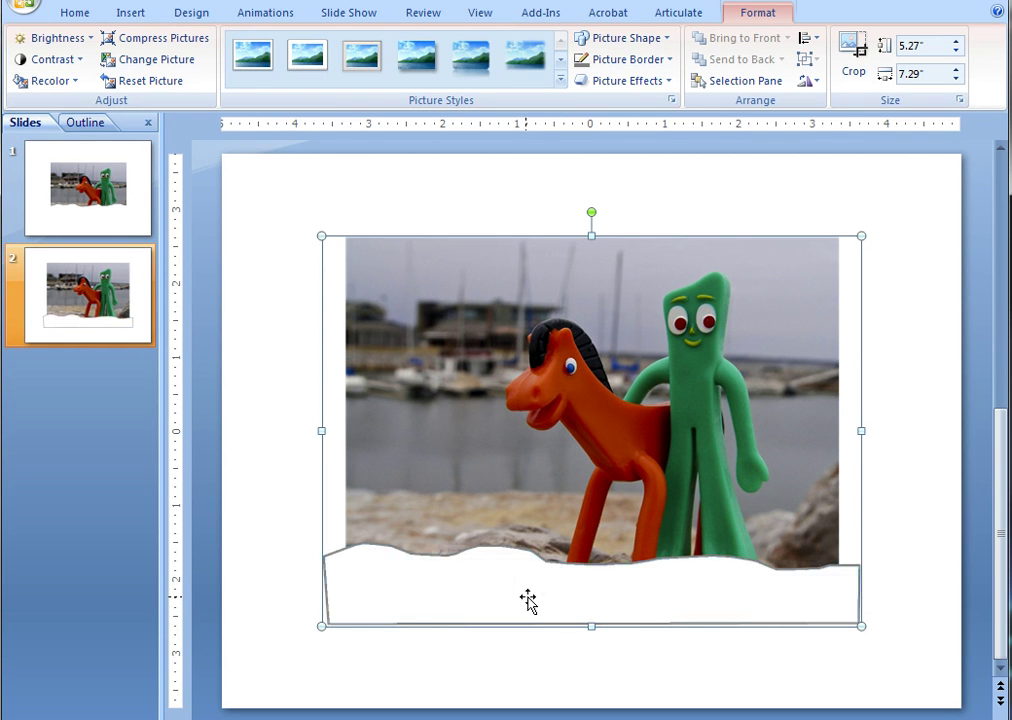
click(924, 304)
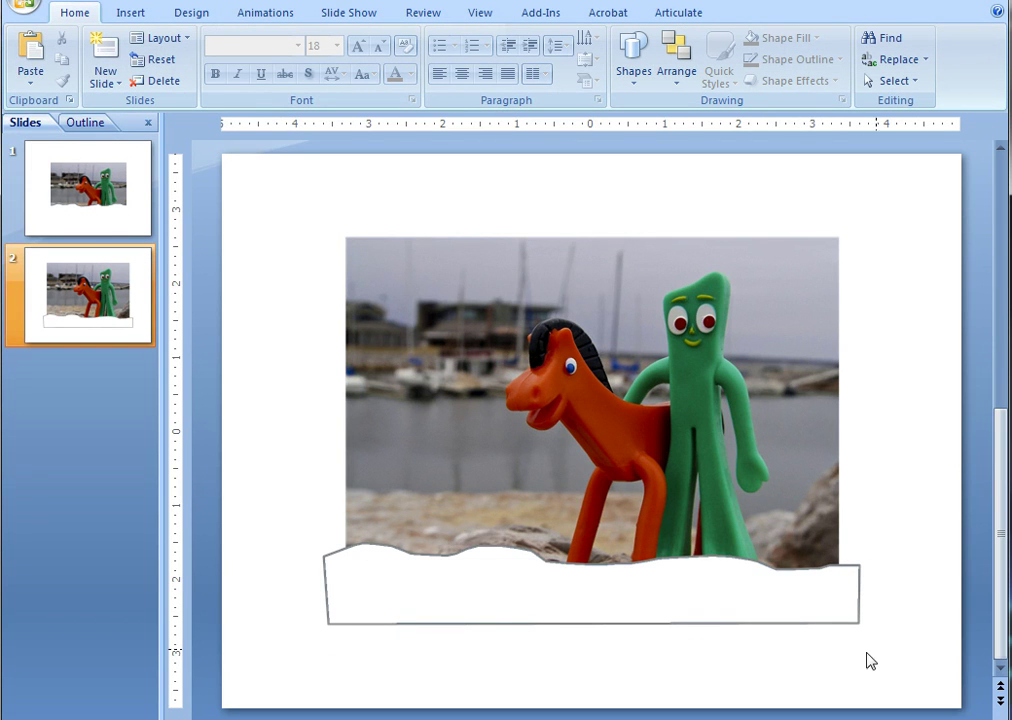
- Crop the picture's right, bottom and left margins to 4.63 × 6.5 in, ending at the torn edge
click(683, 385)
click(855, 55)
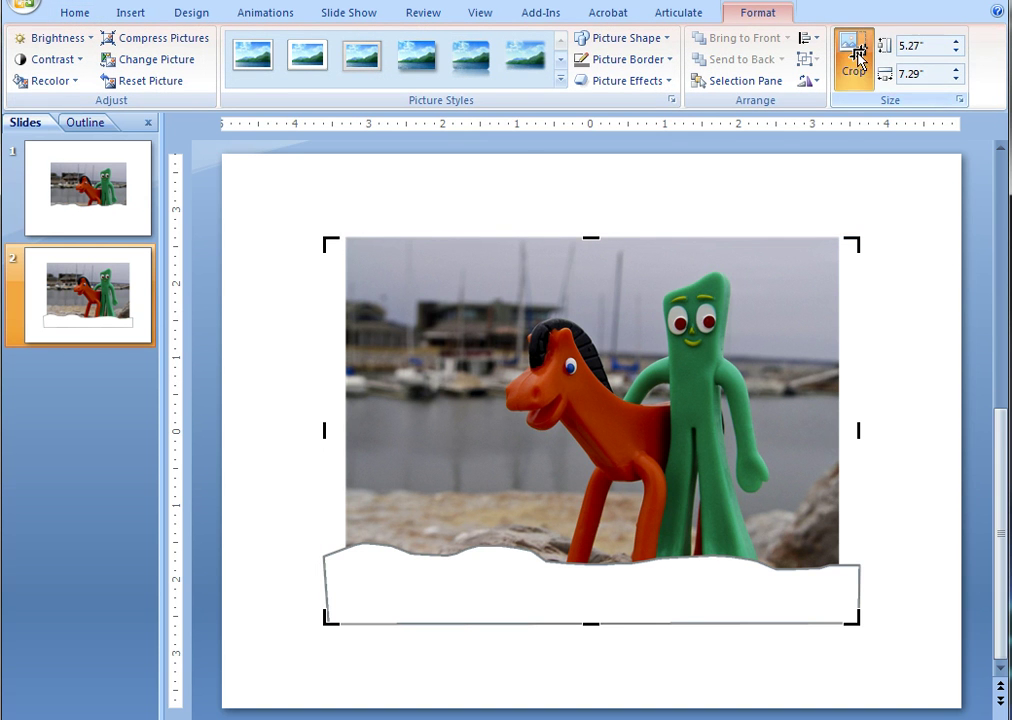
drag(852, 618, 830, 595)
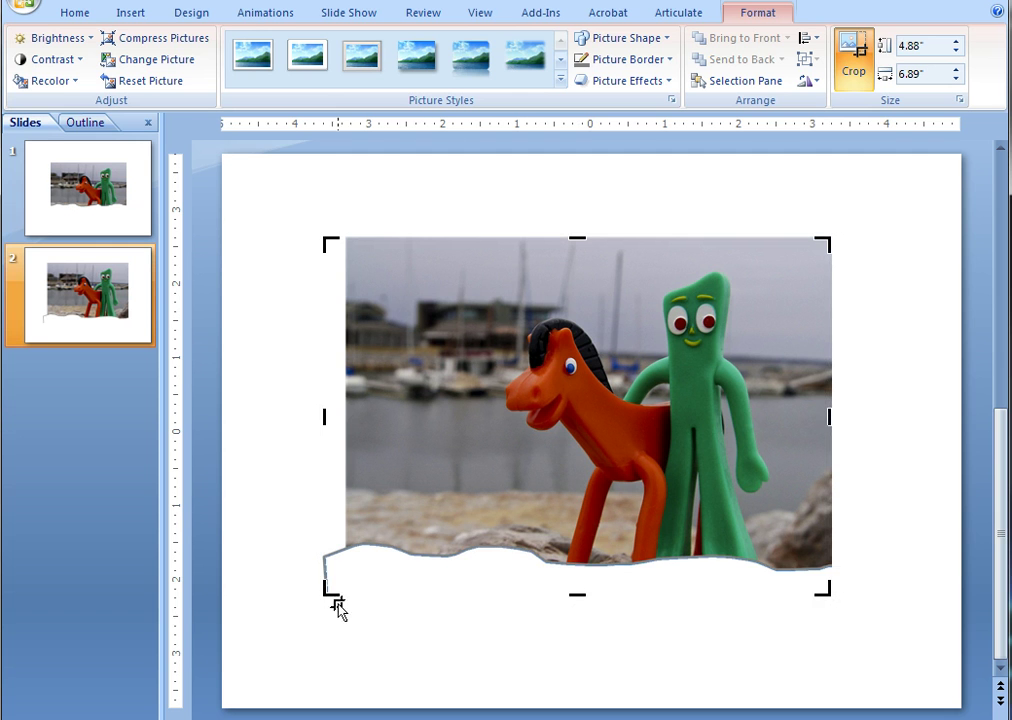
drag(323, 595, 352, 572)
click(455, 630)
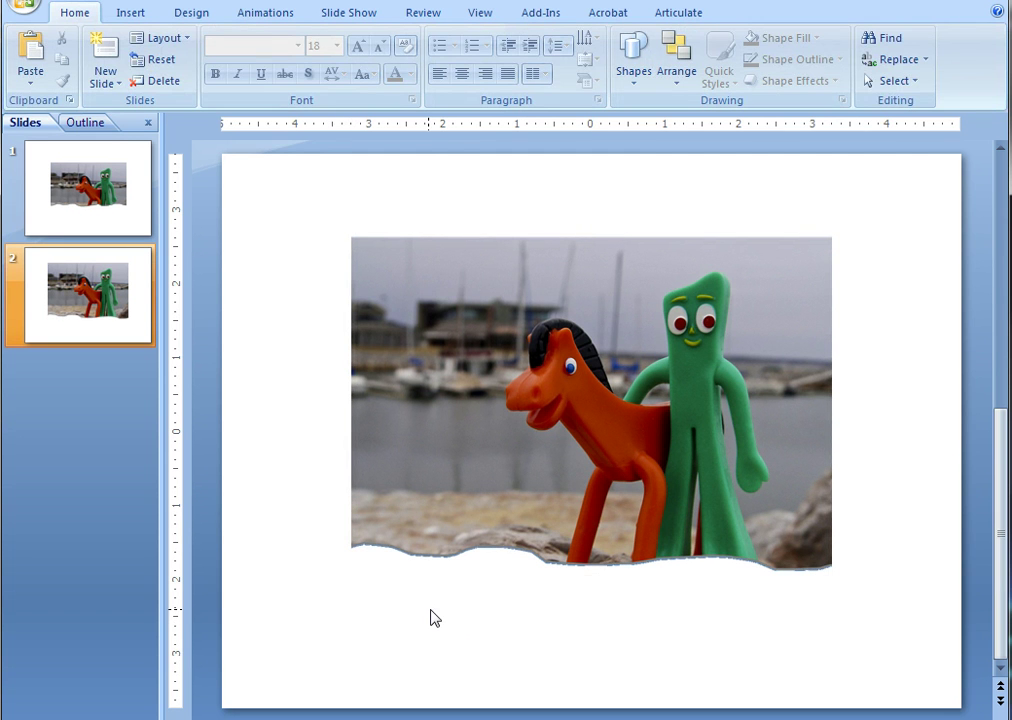
- Apply an Offset Diagonal Bottom Left shadow to the torn-edge picture
click(650, 400)
click(667, 82)
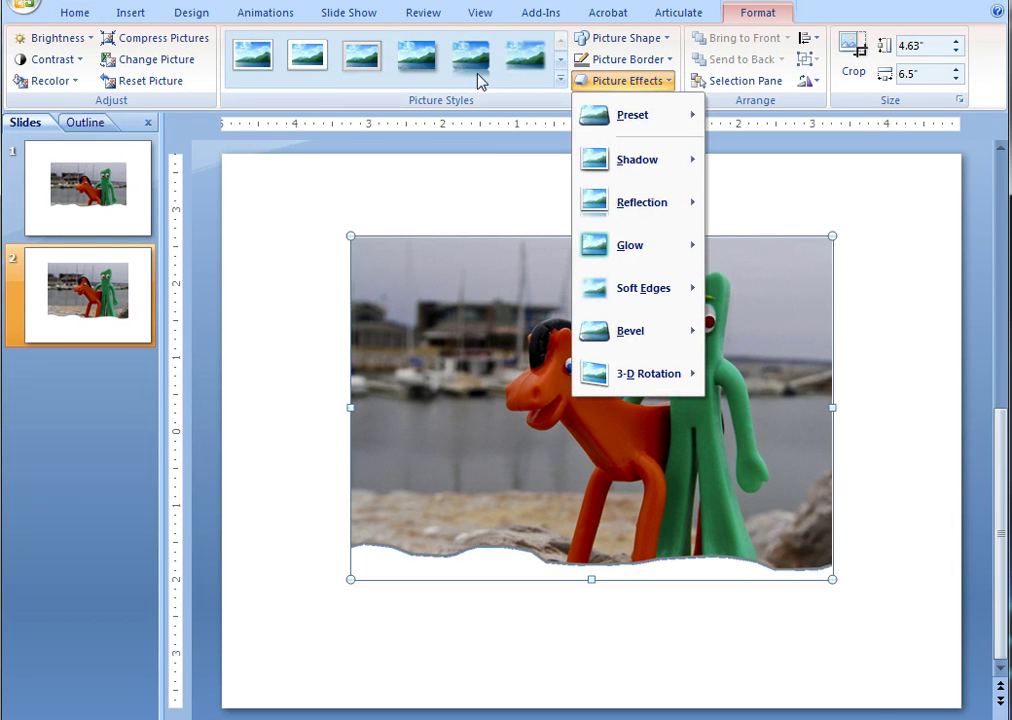
mouse_move(660, 166)
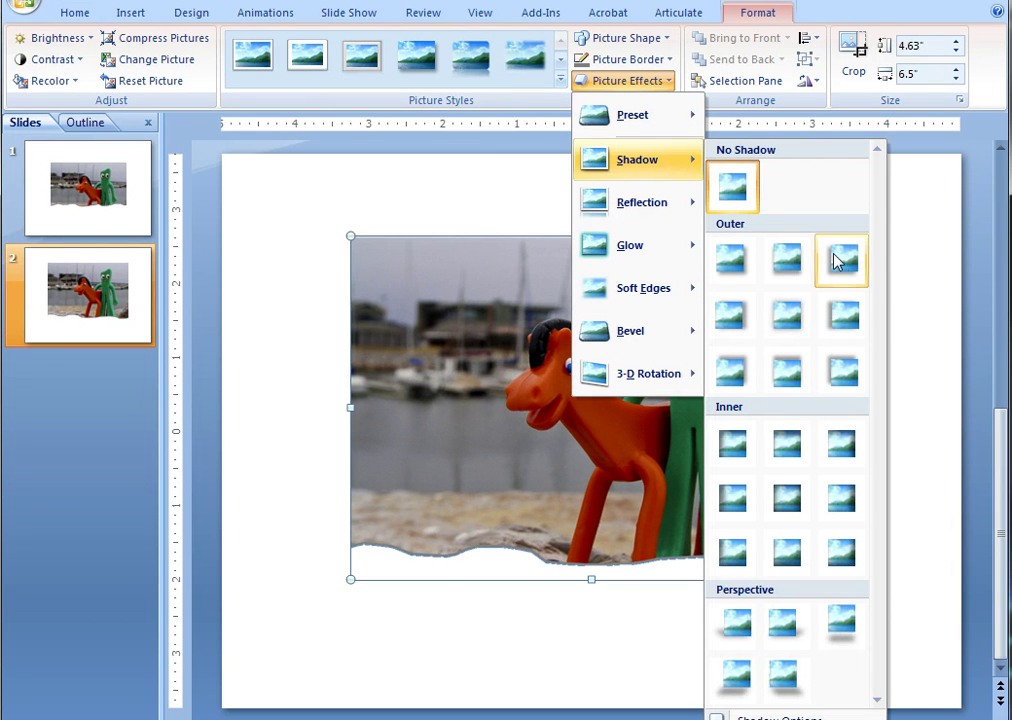
click(840, 265)
click(271, 350)
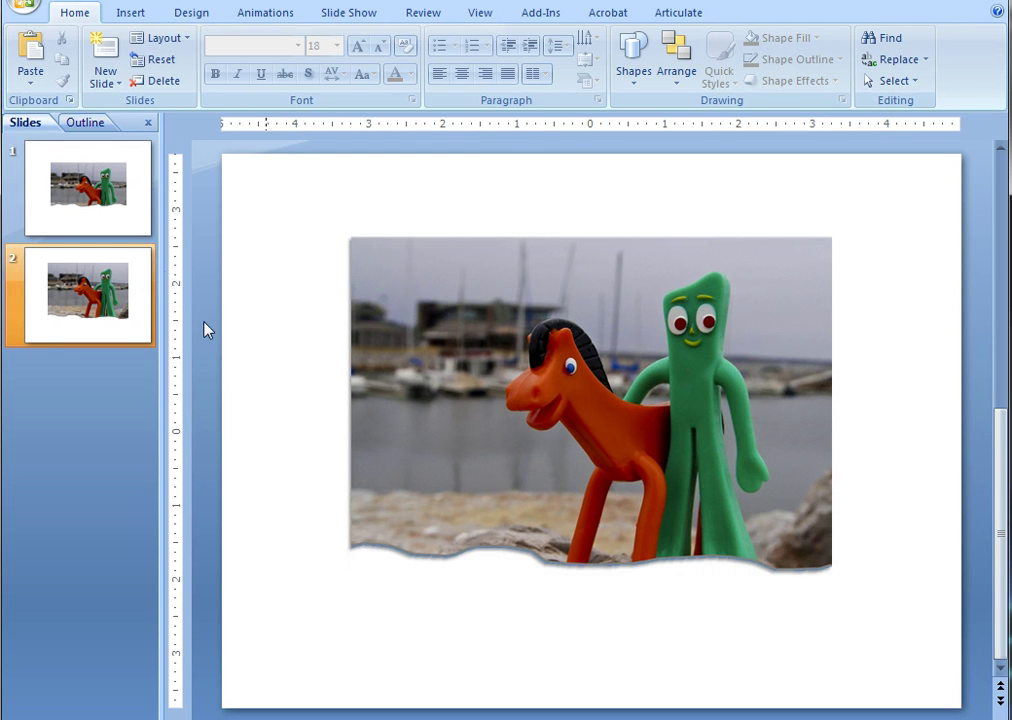
click(144, 230)
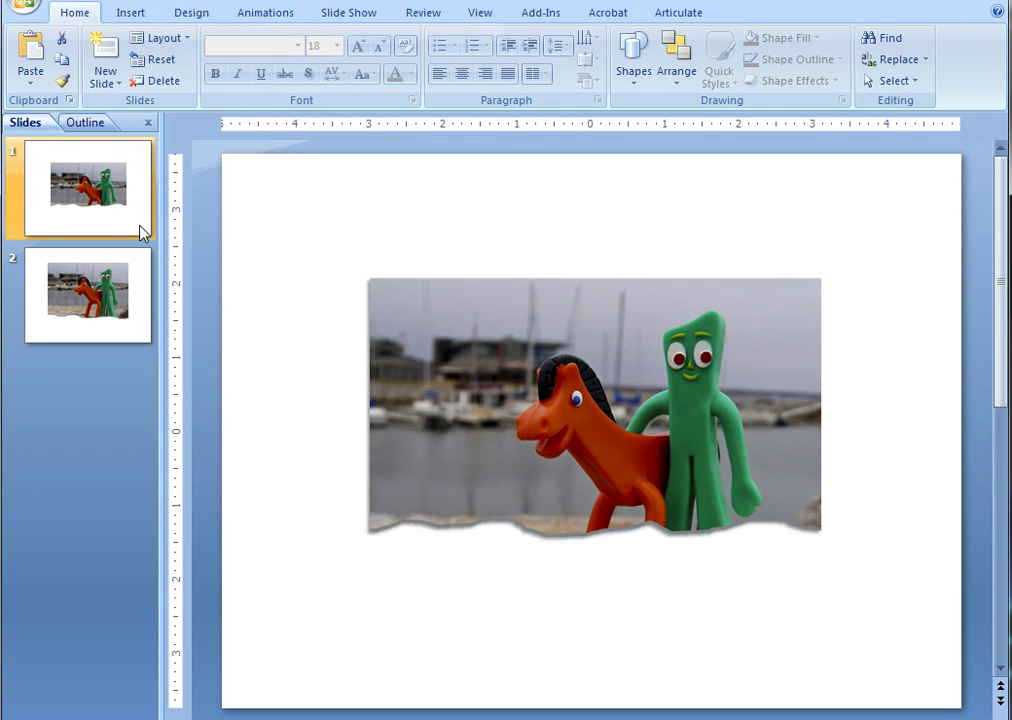
click(140, 331)
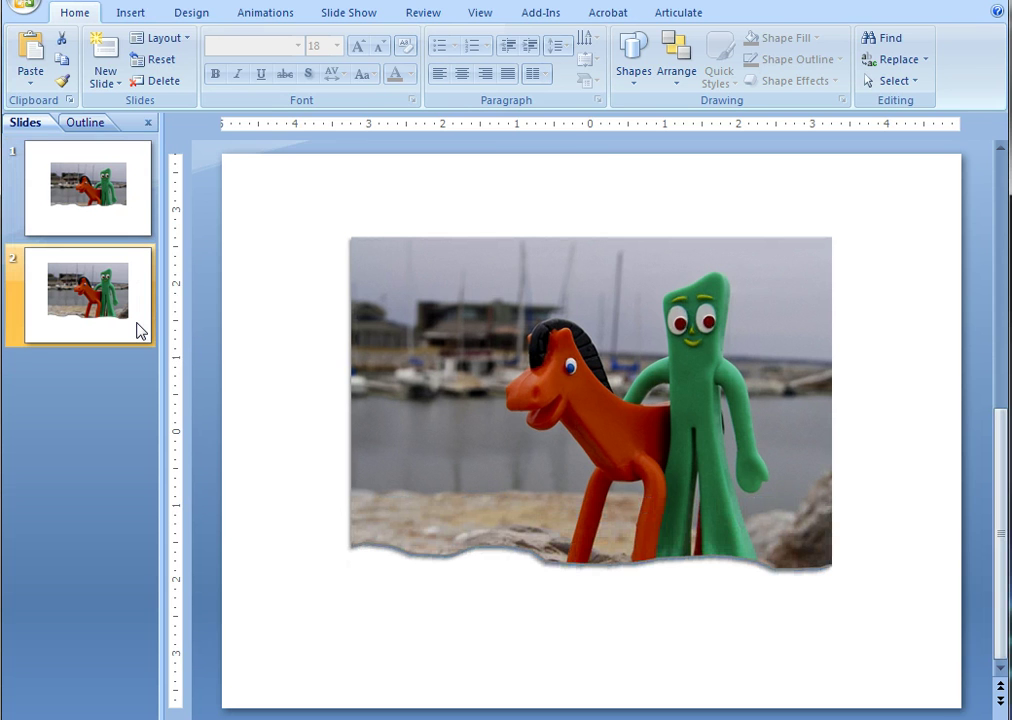